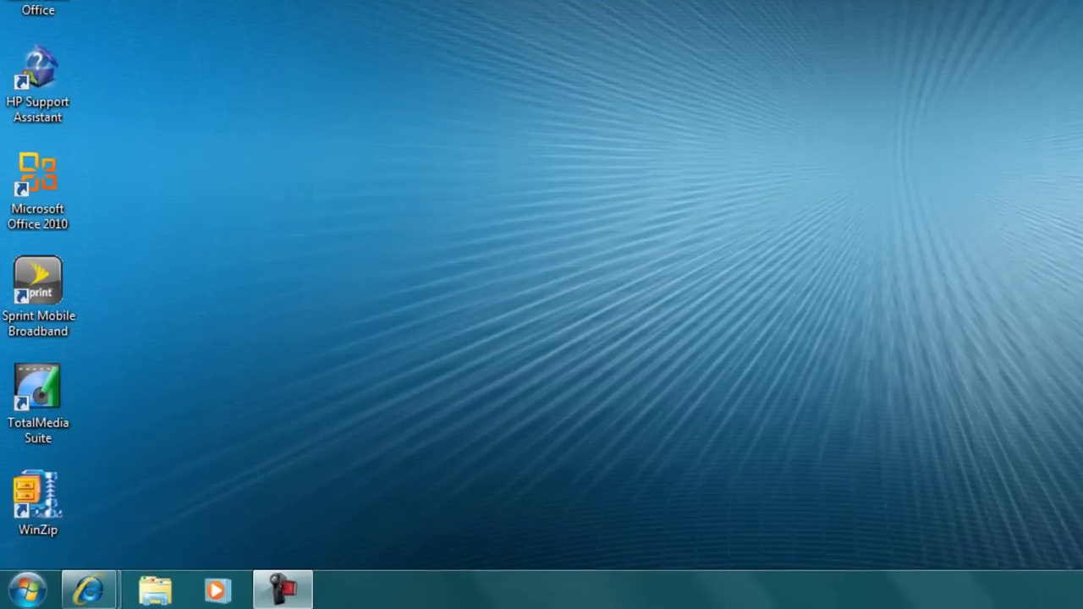
- Browse All Programs, expanding Corel Home Office, eReaders and Games, then preview the open browser windows
left_click(44, 596)
left_click(75, 497)
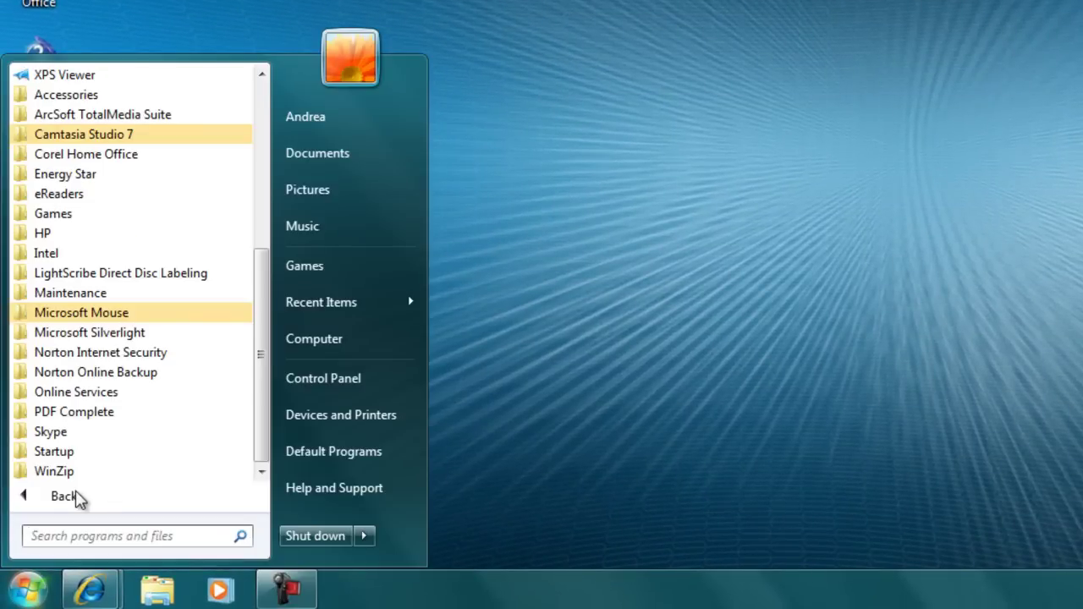
scroll(76, 279, "up", 5)
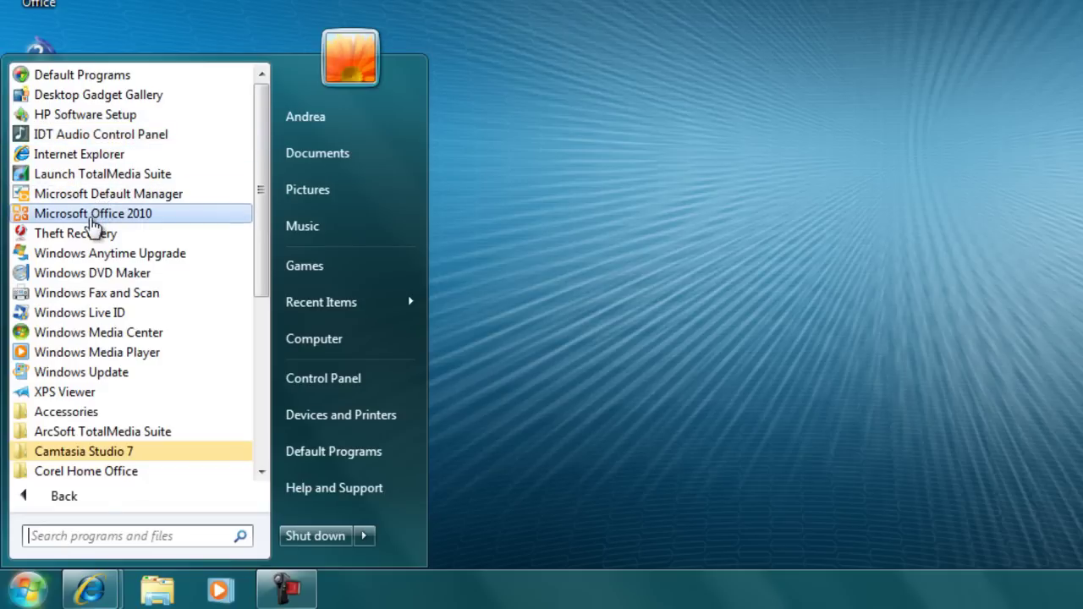
scroll(93, 224, "down", 5)
left_click(135, 174)
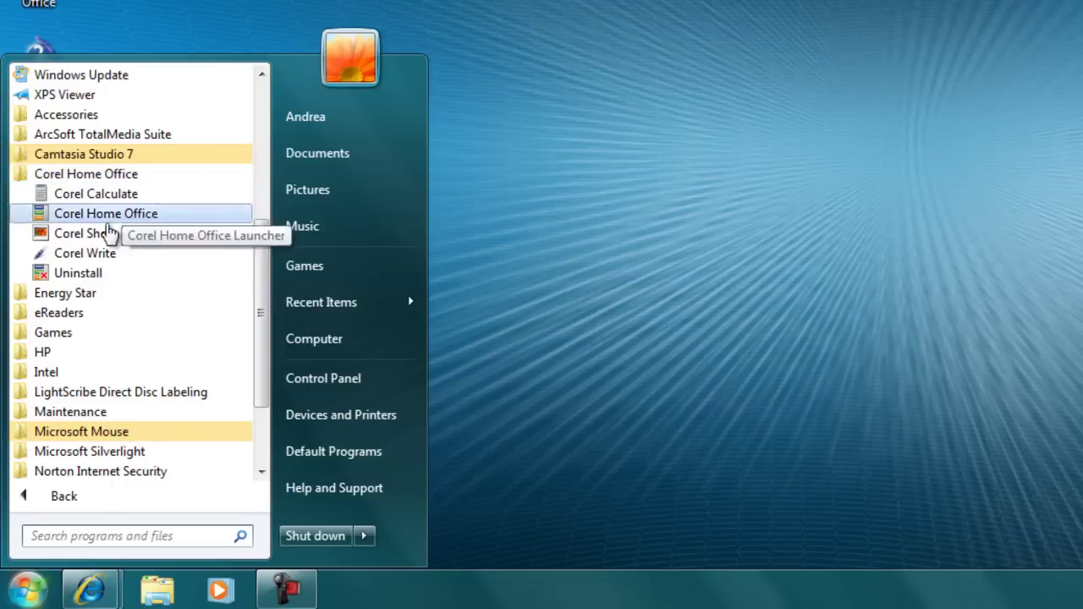
left_click(74, 314)
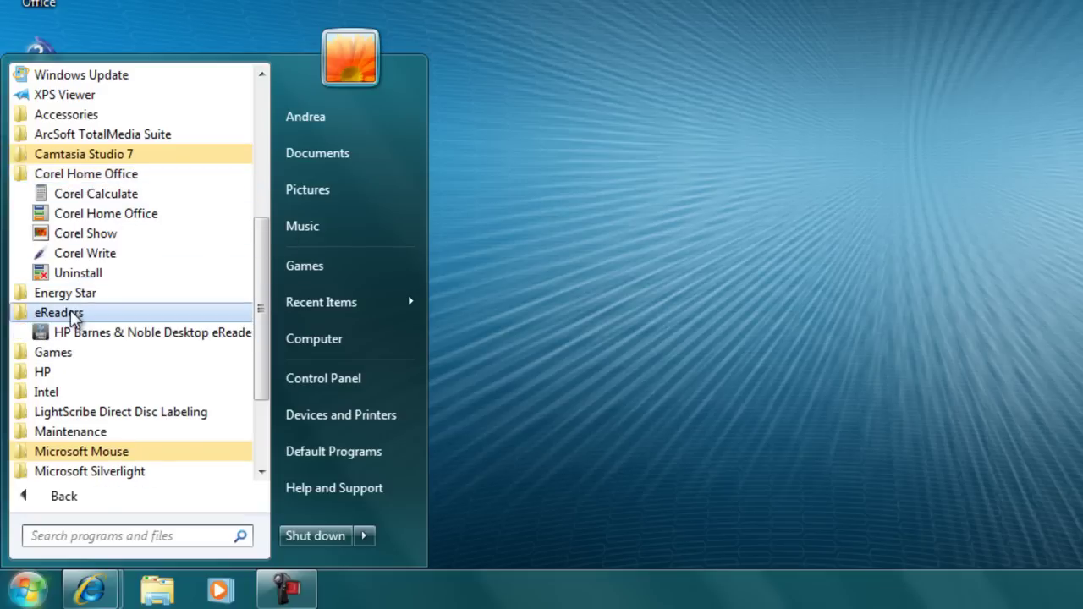
left_click(66, 354)
scroll(68, 359, "down", 5)
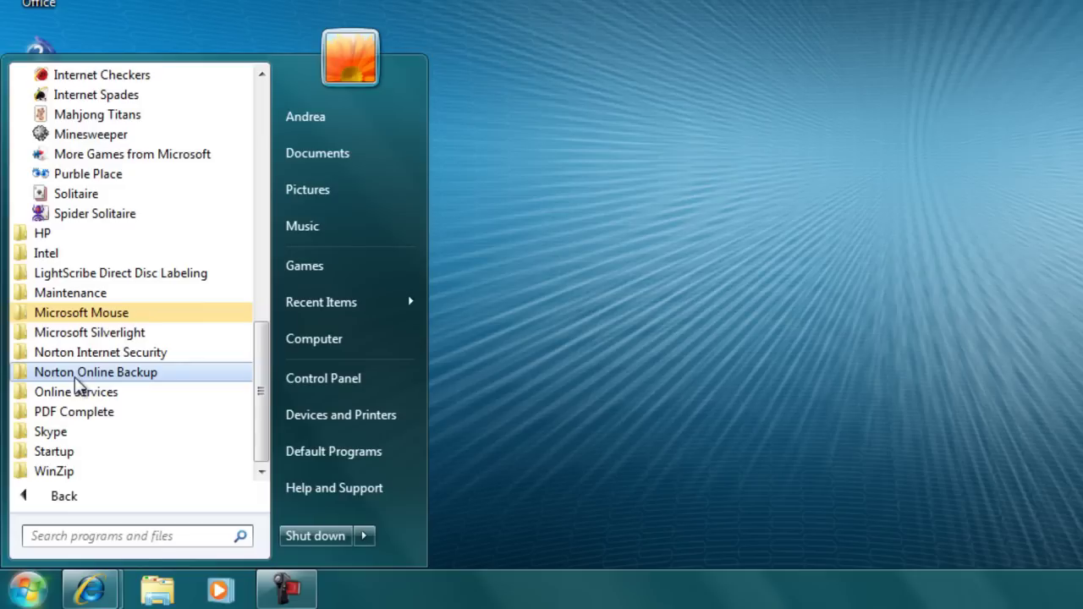
left_click(83, 594)
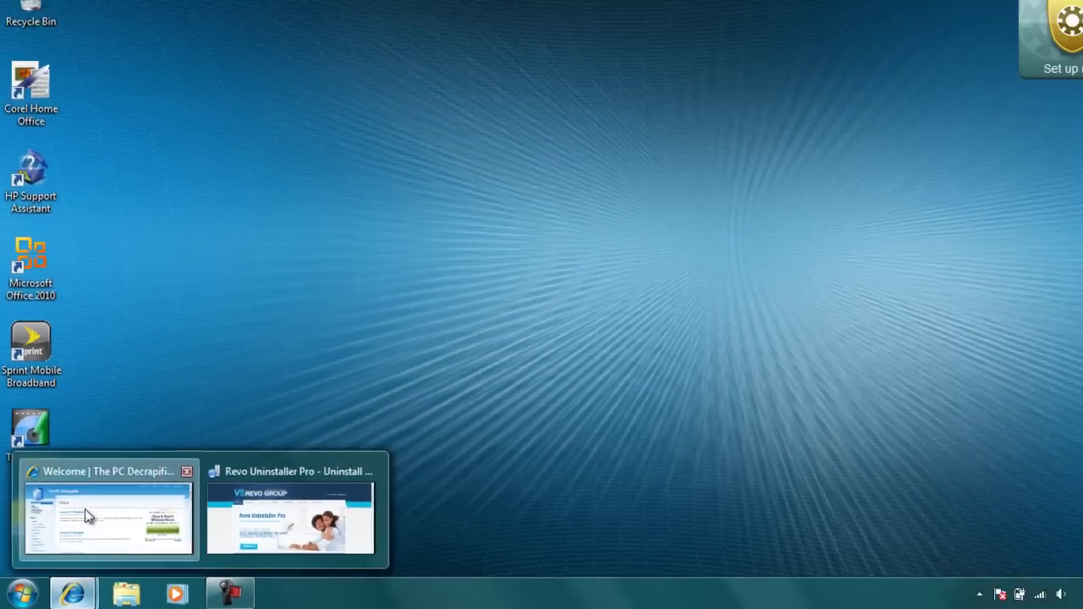
- Bring the PC Decrapifier website forward and follow its download link for version 2.2.5
left_click(106, 508)
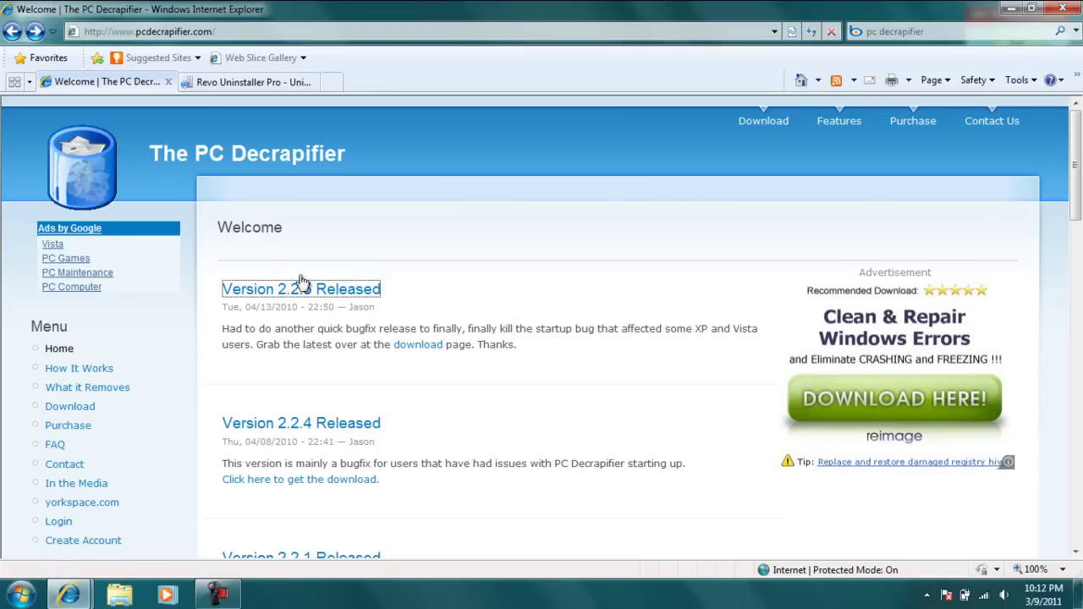
left_click(417, 345)
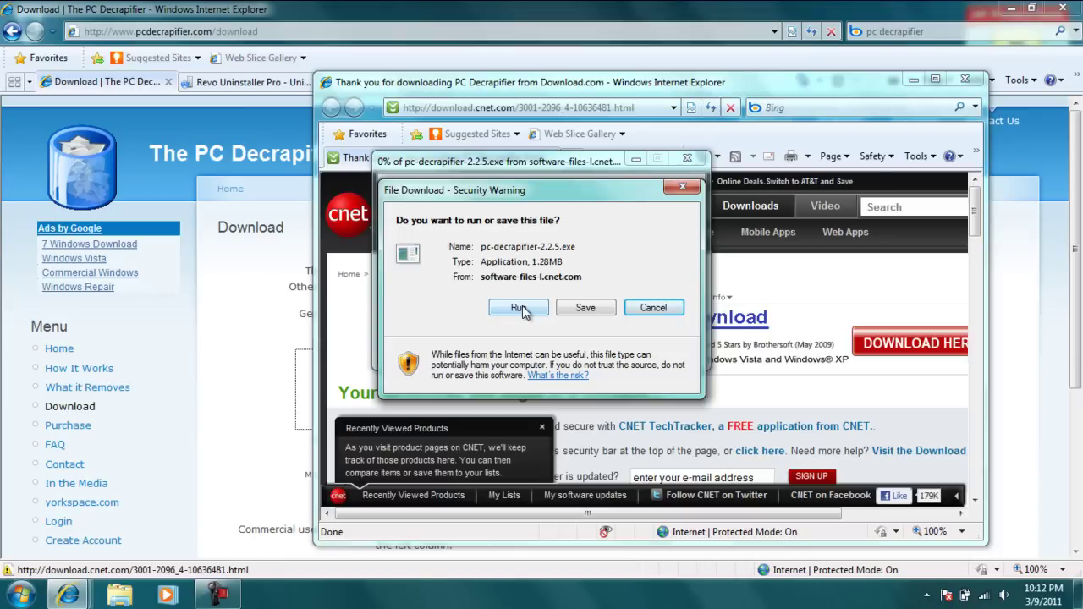
- Run pc-decrapifier-2.2.5.exe, pass the Welcome and WARNING pages, and confirm Yes for a new PC
left_click(518, 308)
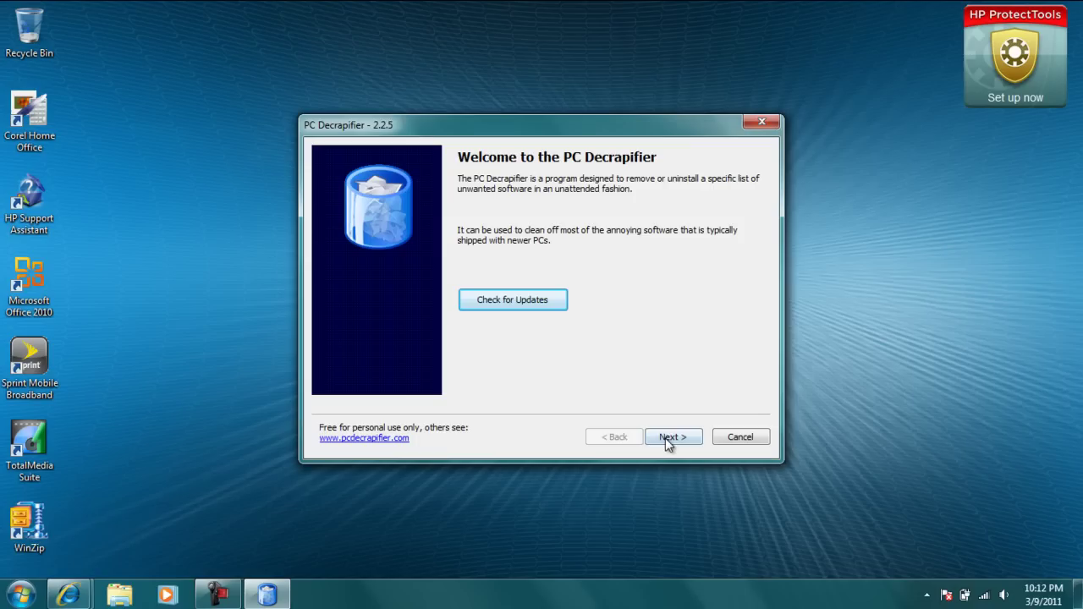
left_click(670, 437)
left_click(670, 439)
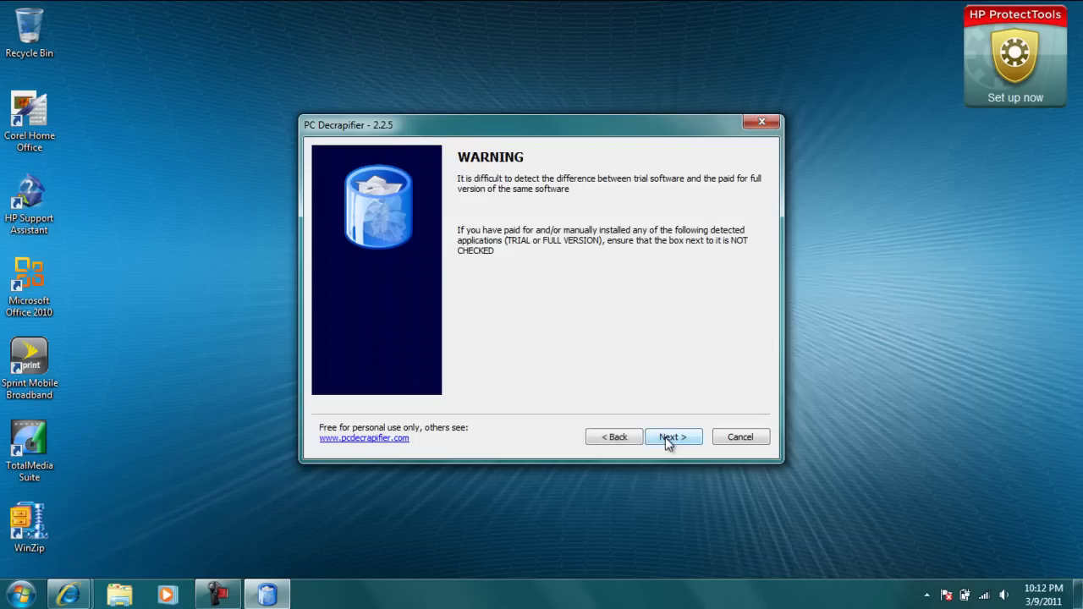
left_click(671, 439)
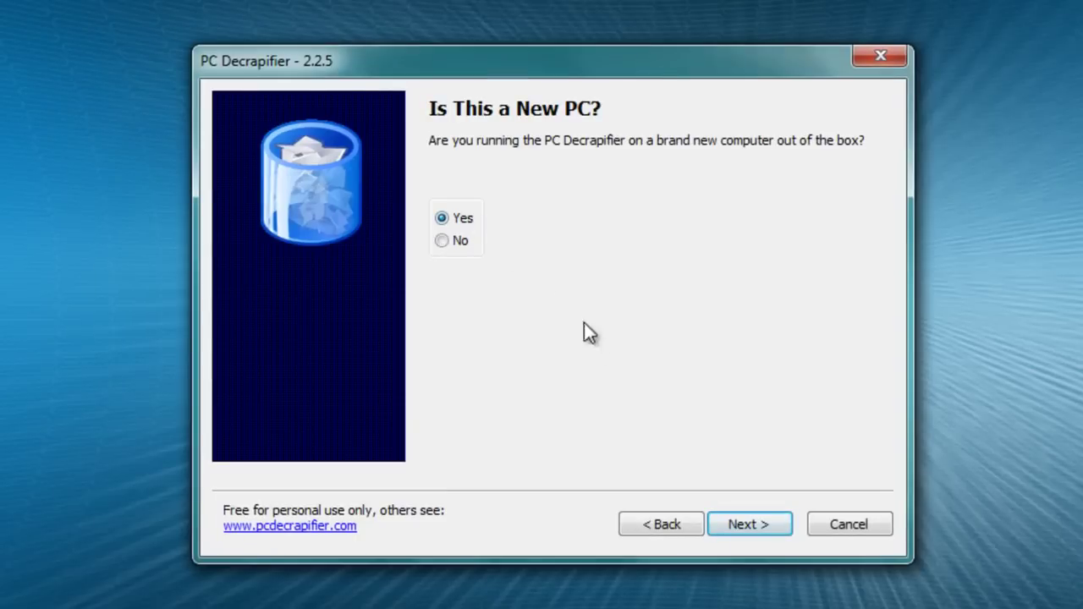
left_click(740, 526)
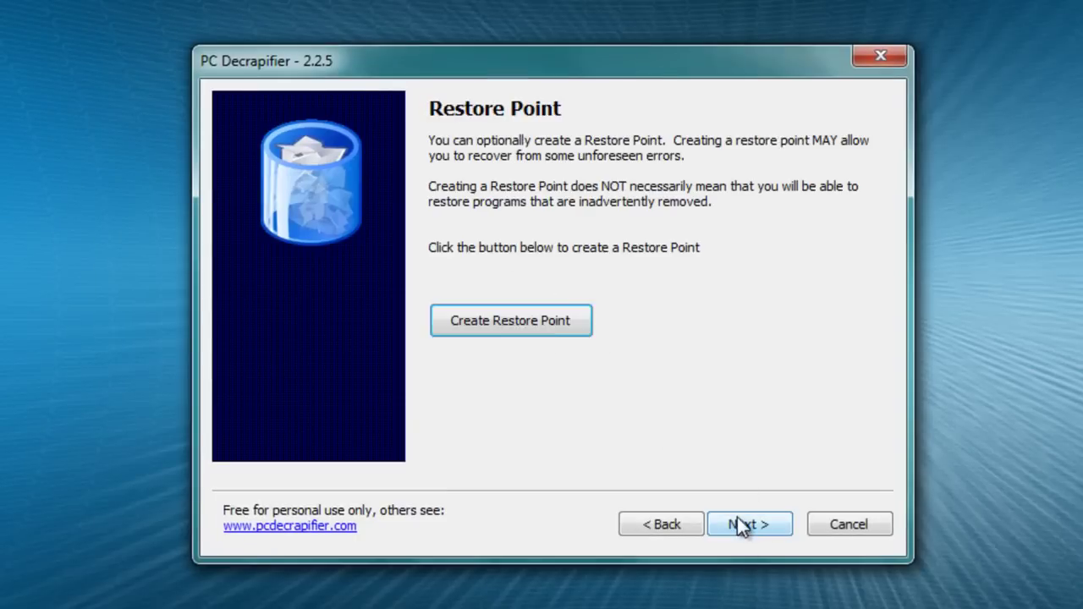
- Create a system restore point and wait for the 'Restore point created' message
left_click(552, 330)
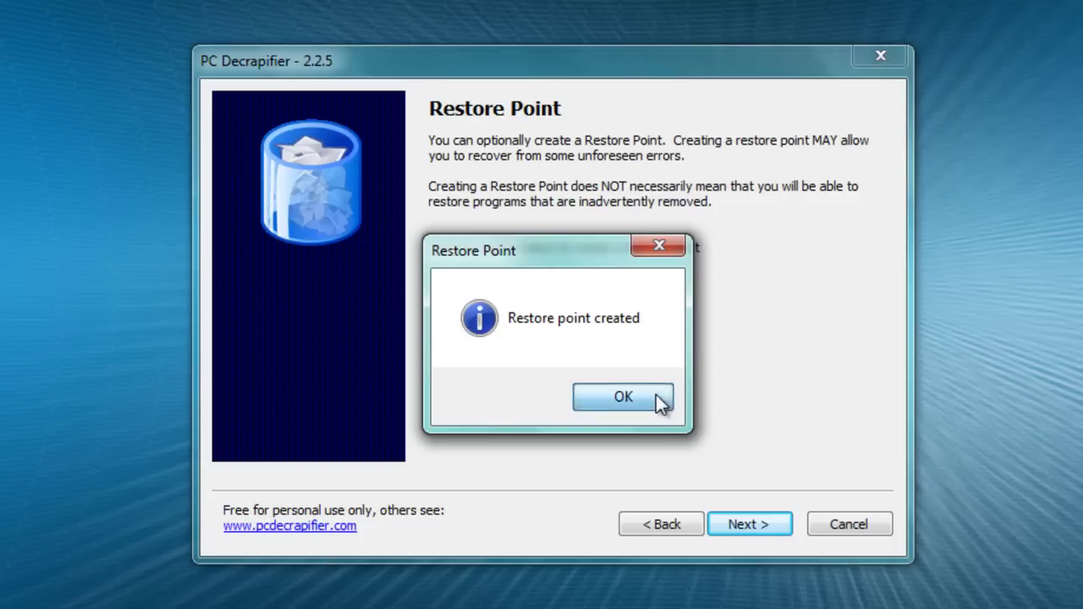
- Keep HotKeysCmds and Sidebar off the first removal list, then continue to other installed programs
left_click(666, 395)
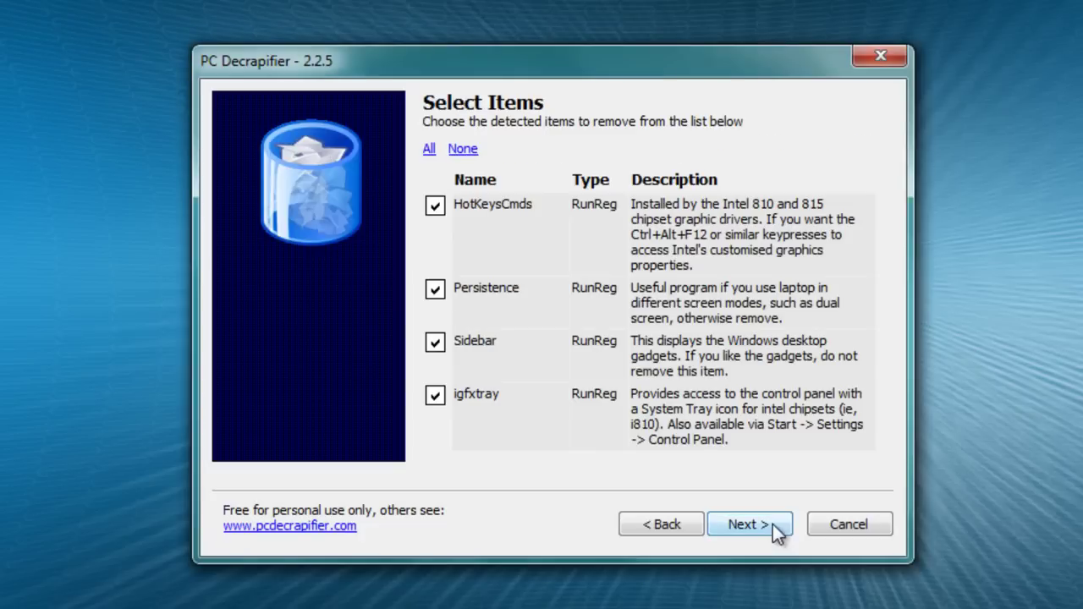
left_click(436, 207)
left_click(435, 342)
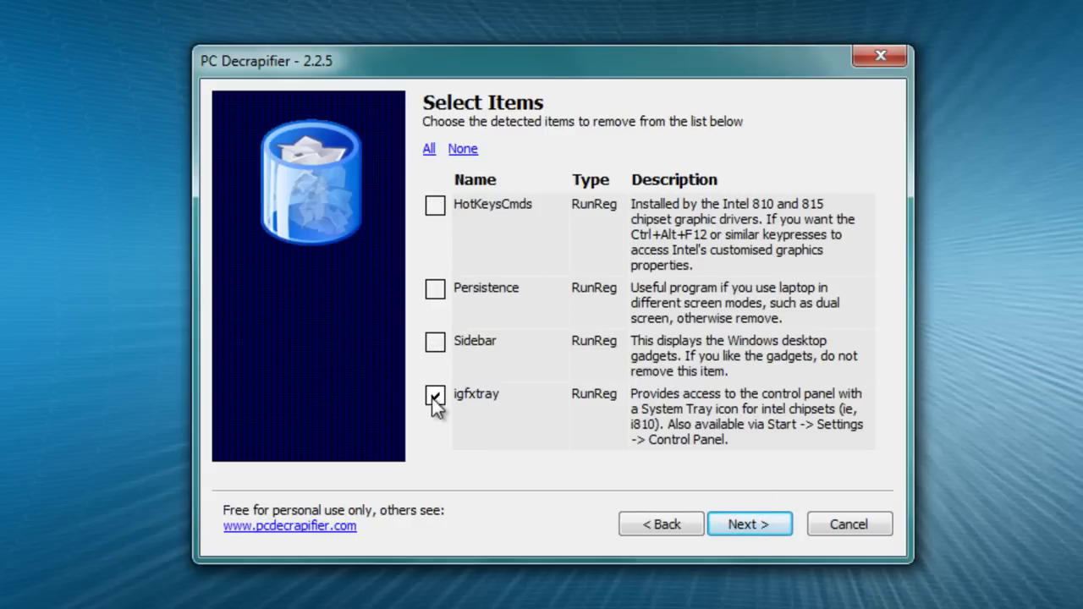
left_click(435, 395)
left_click(749, 523)
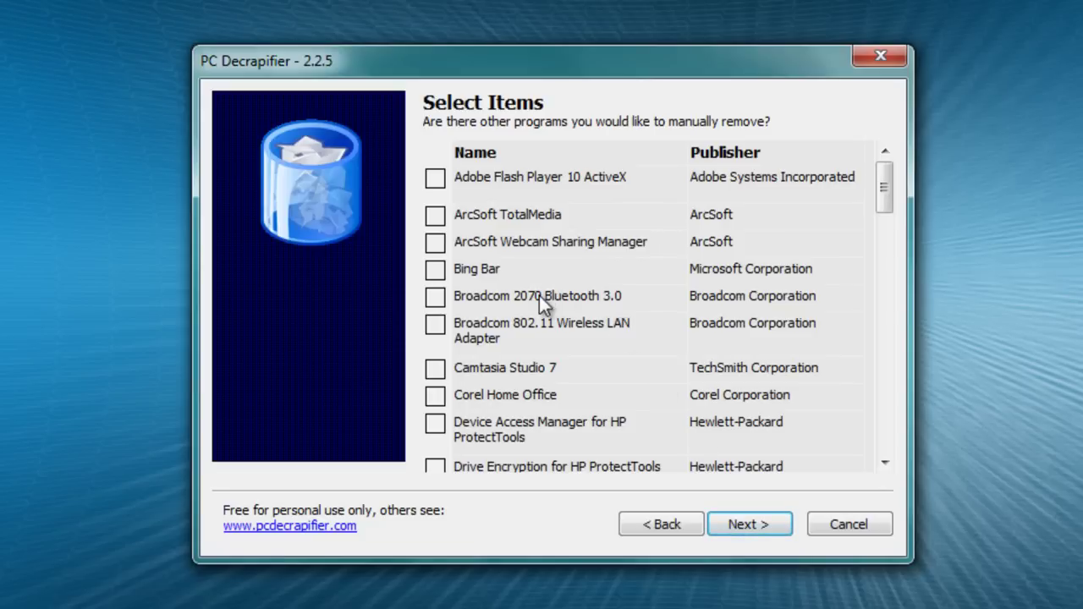
- Tick ArcSoft TotalMedia, Webcam Sharing Manager, Bing Bar, Corel Home Office, Energy Star and HP ProtectTools add-ons
left_click(435, 215)
left_click(435, 242)
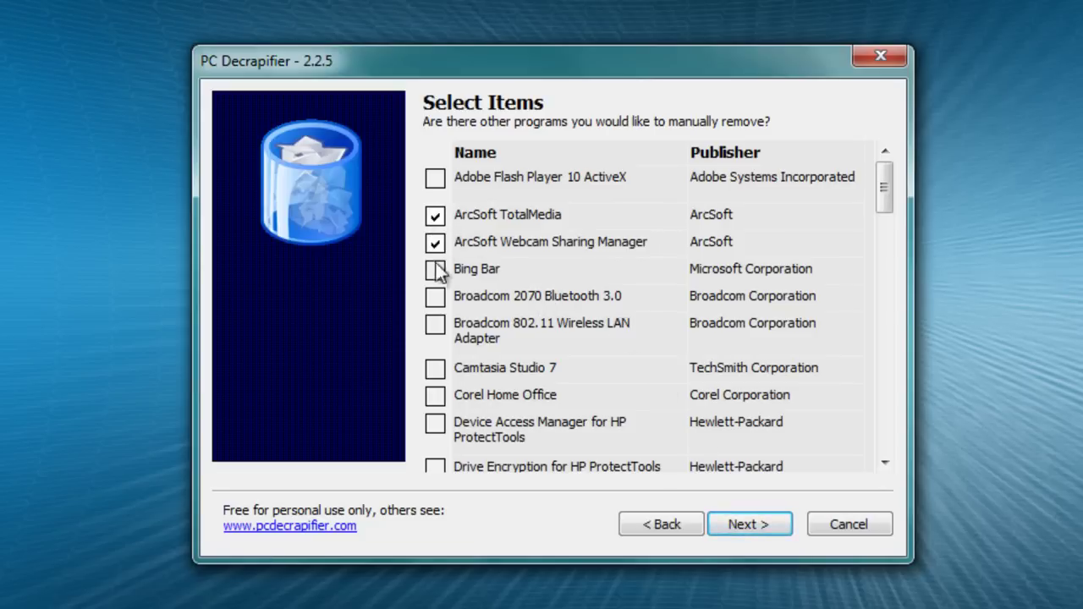
left_click(435, 269)
scroll(436, 275, "down", 3)
left_click(435, 182)
left_click(435, 255)
left_click(435, 282)
left_click(435, 309)
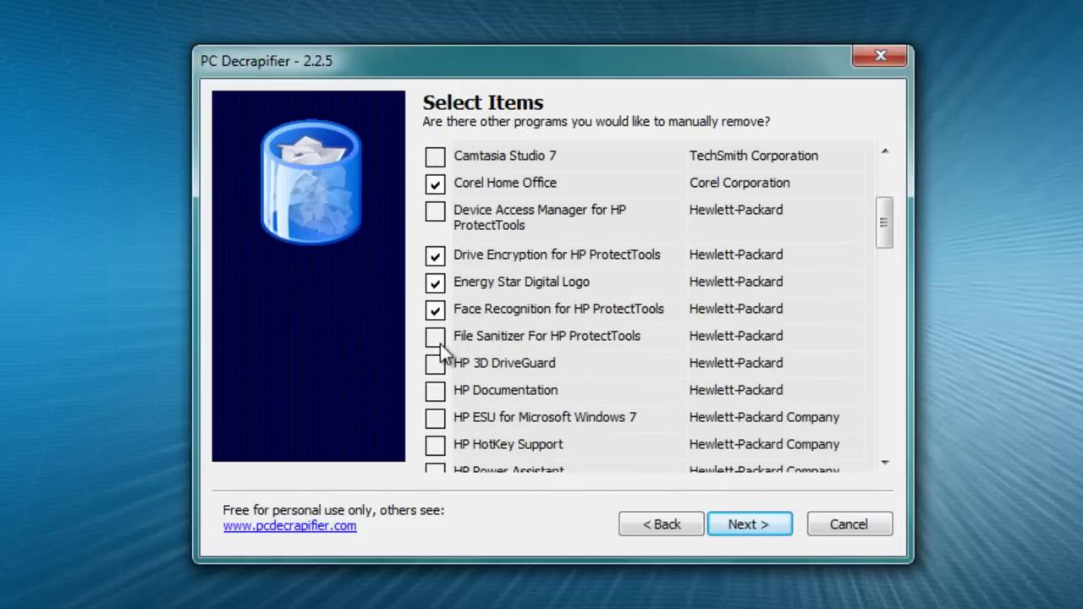
left_click(435, 336)
left_click(435, 363)
- Tick HP ESU, HP HotKey Support, Power Assistant, Power Data, ProtectTools Security Manager and QuickLook
scroll(440, 372, "down", 1)
left_click(435, 313)
left_click(435, 339)
left_click(435, 367)
left_click(435, 394)
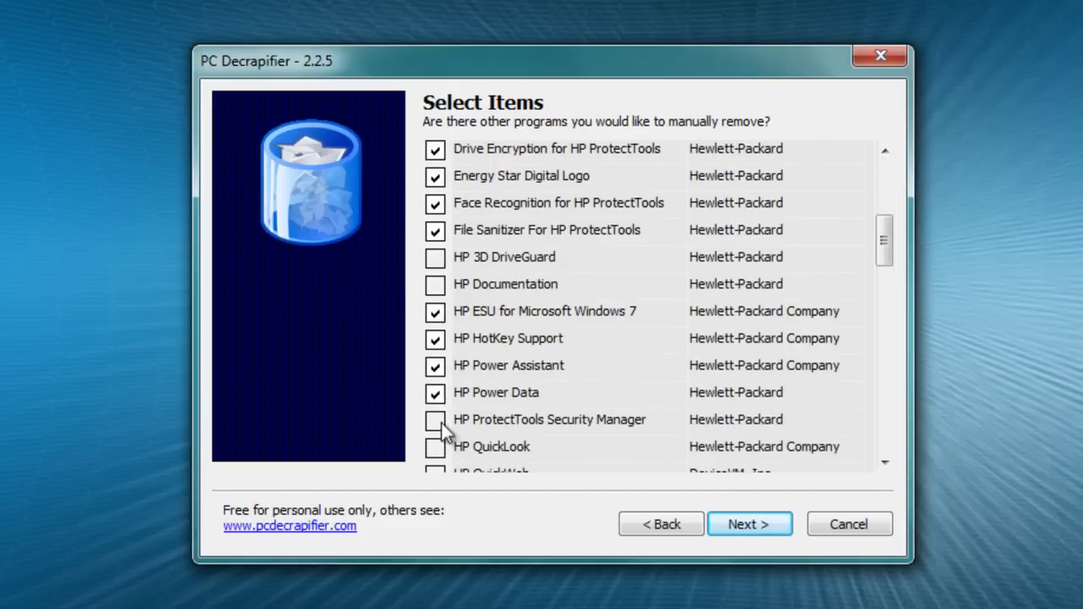
left_click(435, 420)
left_click(435, 448)
- Tick further HP utilities, including SoftPaq Download Manager, Software Framework, Software Setup and Support Assistant
scroll(435, 448, "down", 2)
left_click(435, 315)
left_click(435, 342)
left_click(435, 369)
left_click(435, 396)
left_click(435, 424)
left_click(435, 451)
left_click(435, 473)
- Tick Norton Internet Security, Norton Online Backup, PDF Complete, Privacy Manager, SymSilent and WinZip 14.5
scroll(440, 338, "down", 6)
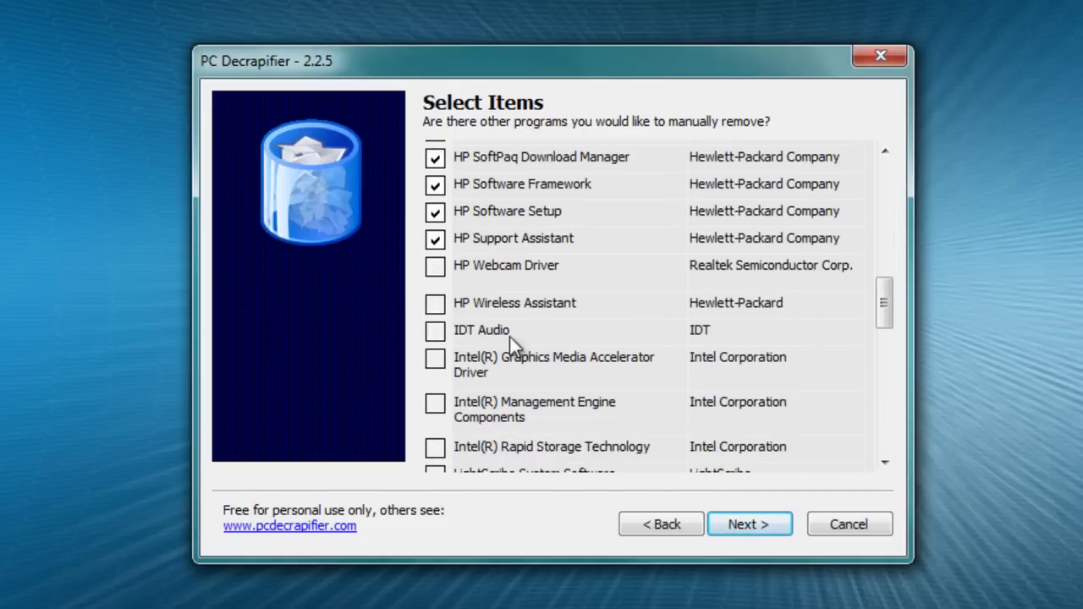
scroll(440, 321, "down", 3)
left_click(436, 256)
left_click(435, 283)
left_click(435, 310)
left_click(435, 337)
scroll(435, 337, "down", 2)
left_click(436, 310)
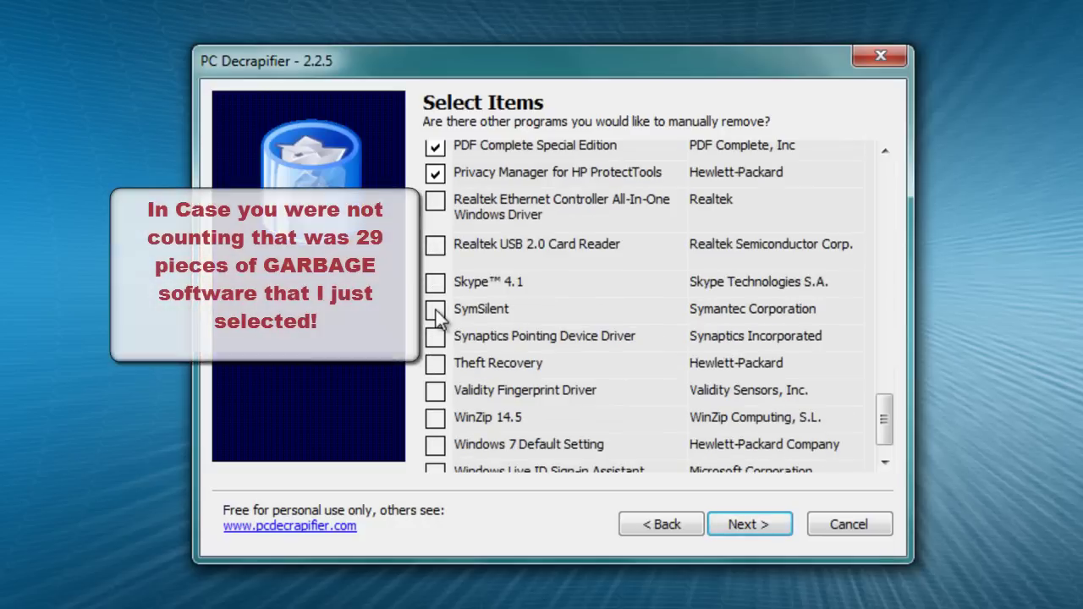
left_click(436, 363)
left_click(435, 417)
scroll(442, 438, "down", 1)
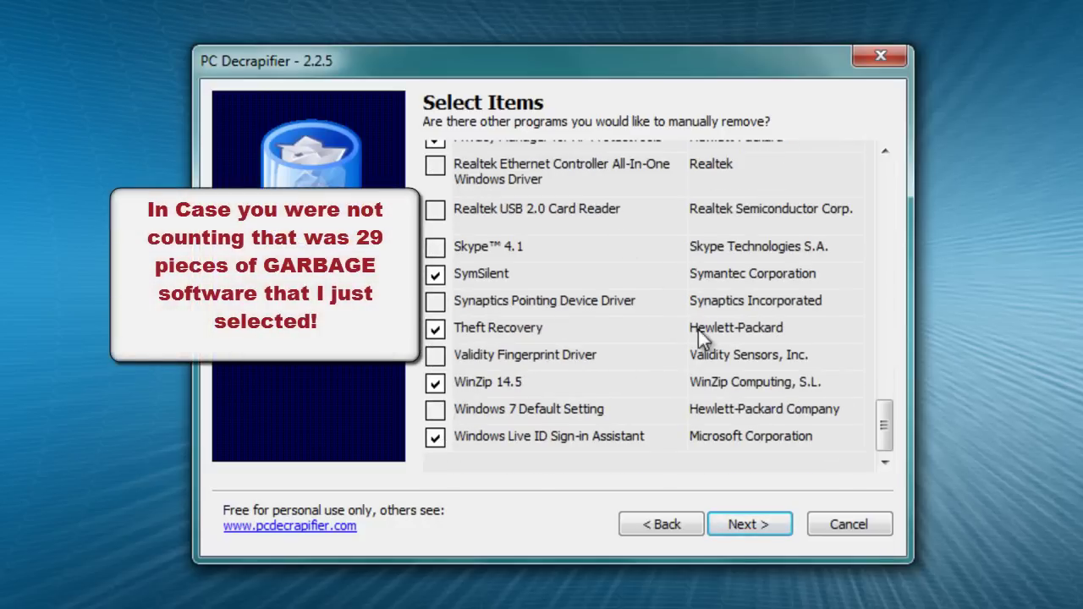
- Uninstall the checked programs, accepting the warning, the Windows Installer prompt and the Bing Bar uninstaller
left_click(773, 529)
key("Return")
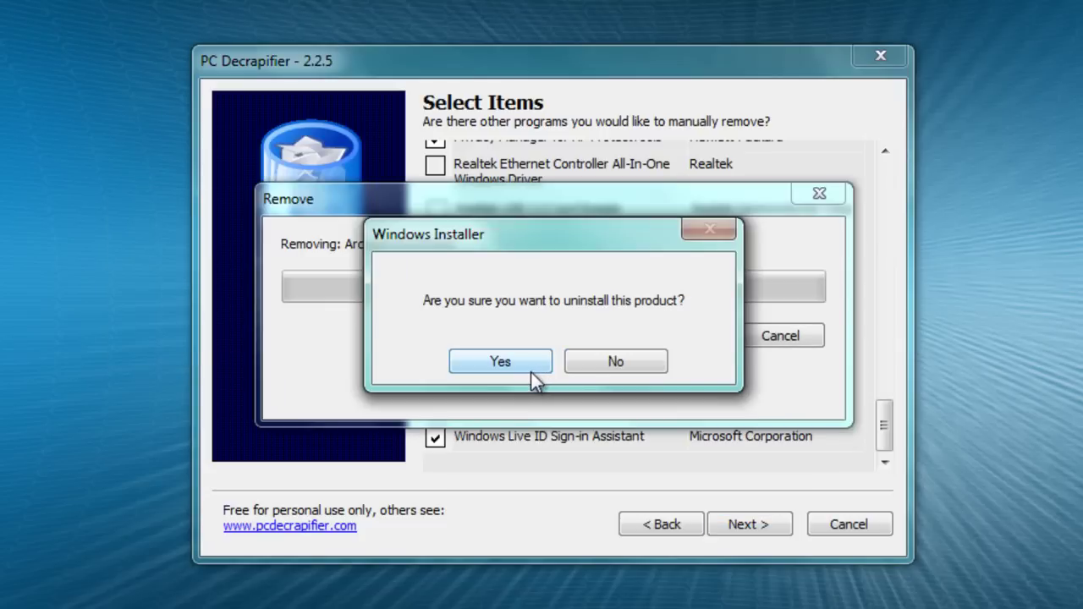
left_click(527, 369)
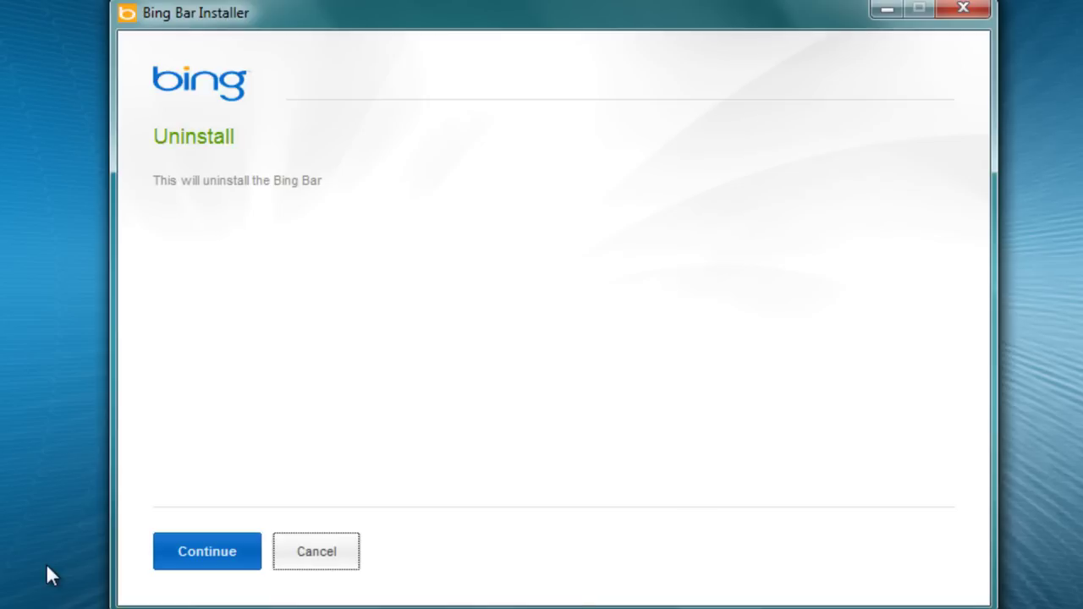
left_click(200, 559)
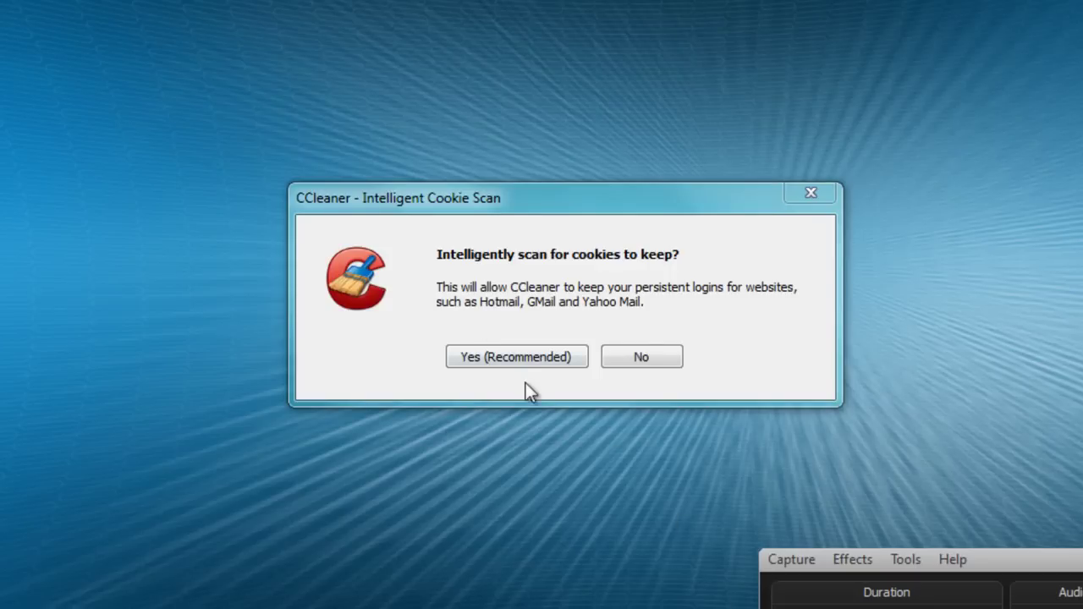
- Accept the intelligent cookie scan, analyze the junk, then run the cleaner and confirm deletion of 33.4 MB
left_click(520, 356)
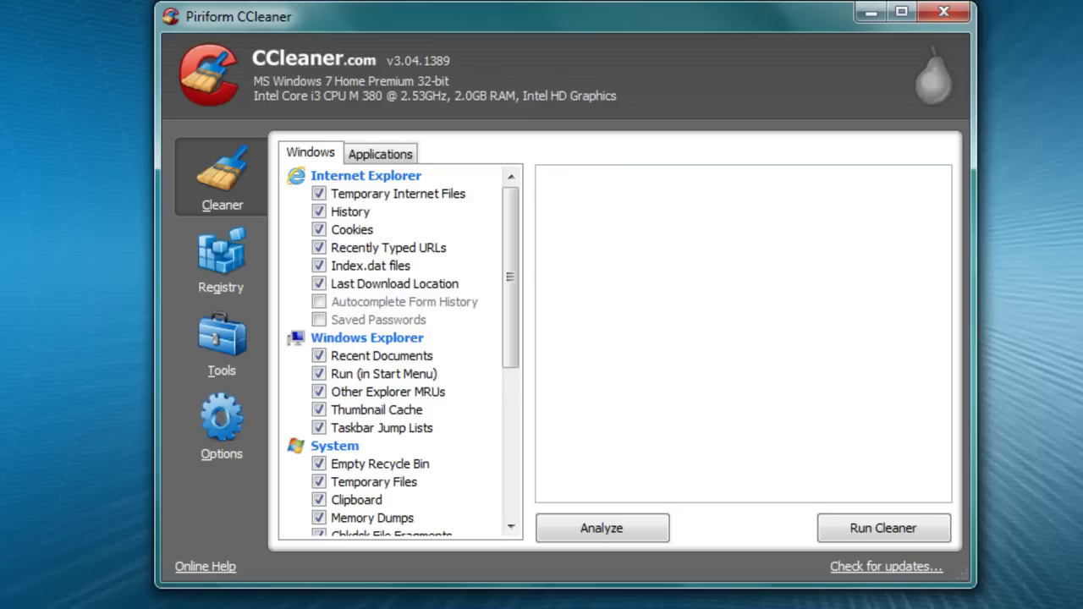
left_click(640, 526)
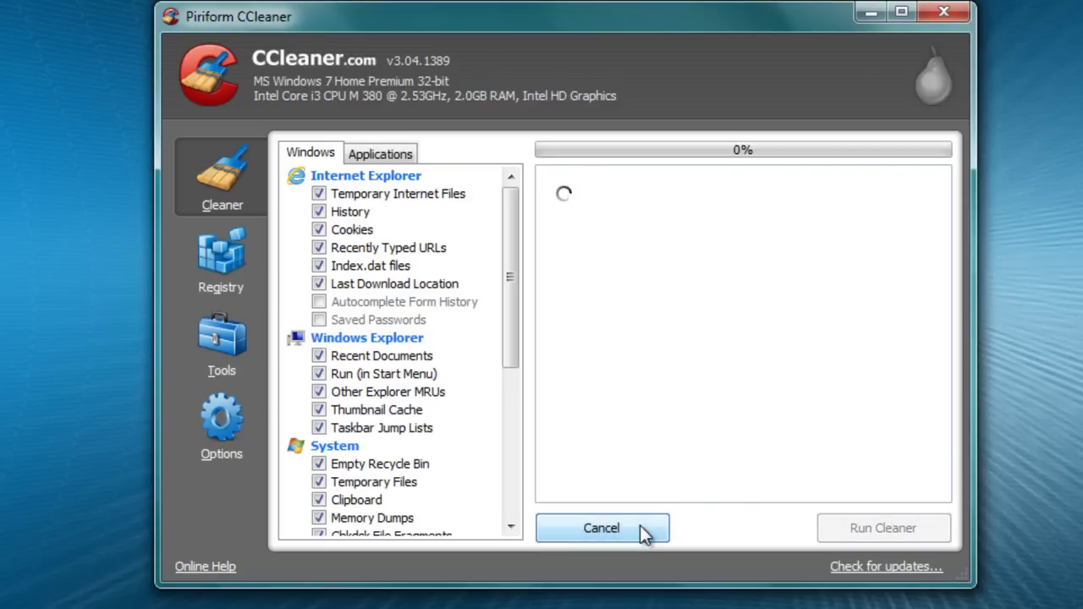
scroll(721, 339, "down", 1)
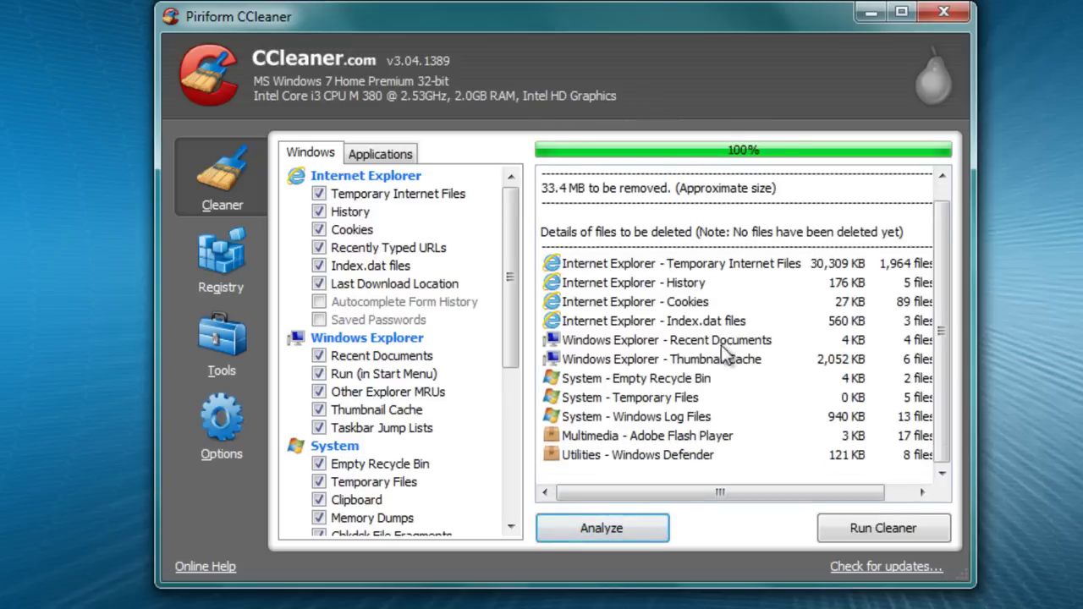
scroll(728, 347, "up", 1)
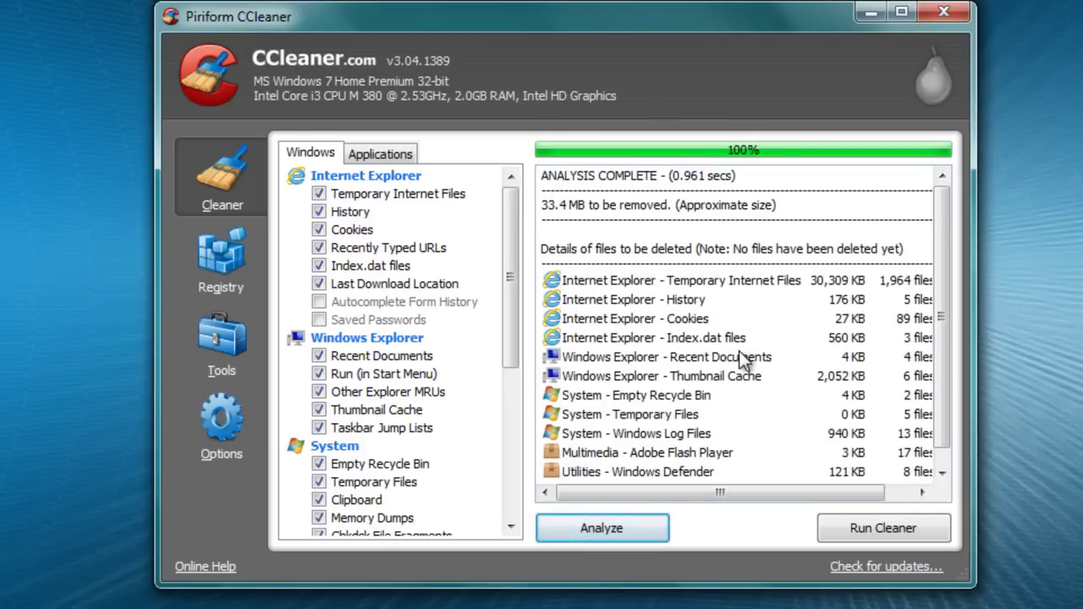
left_click(904, 529)
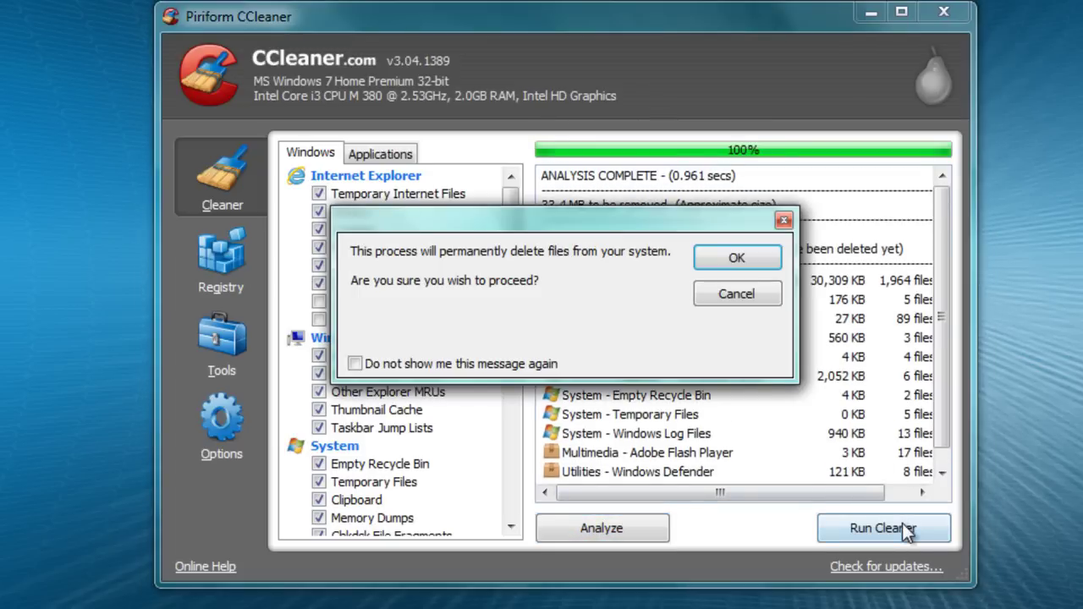
left_click(720, 263)
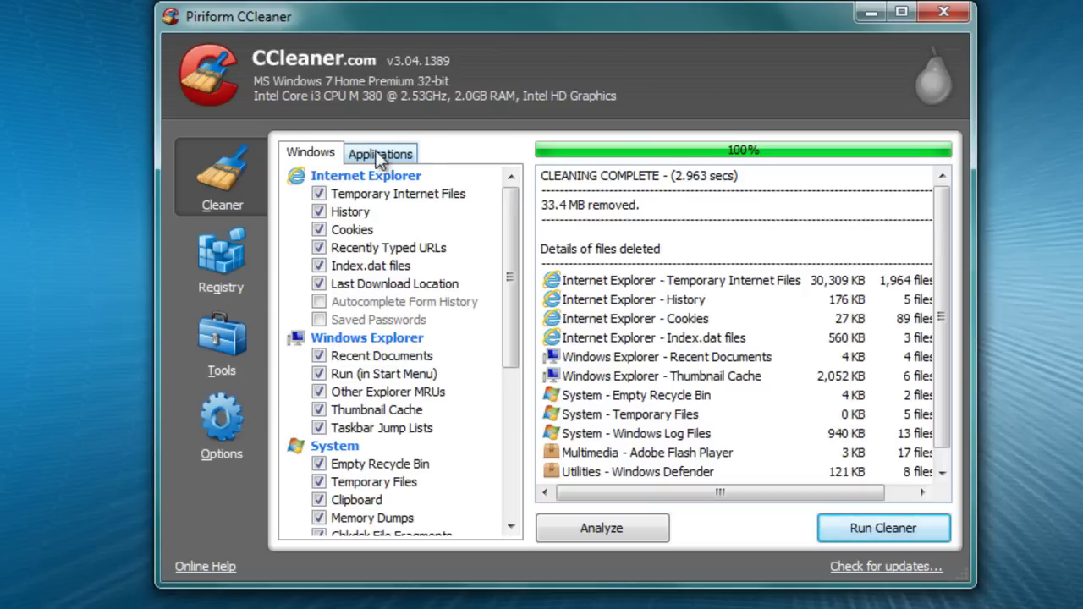
- Scan the registry, fix all issues found, then bring up the Tools uninstall list
left_click(224, 262)
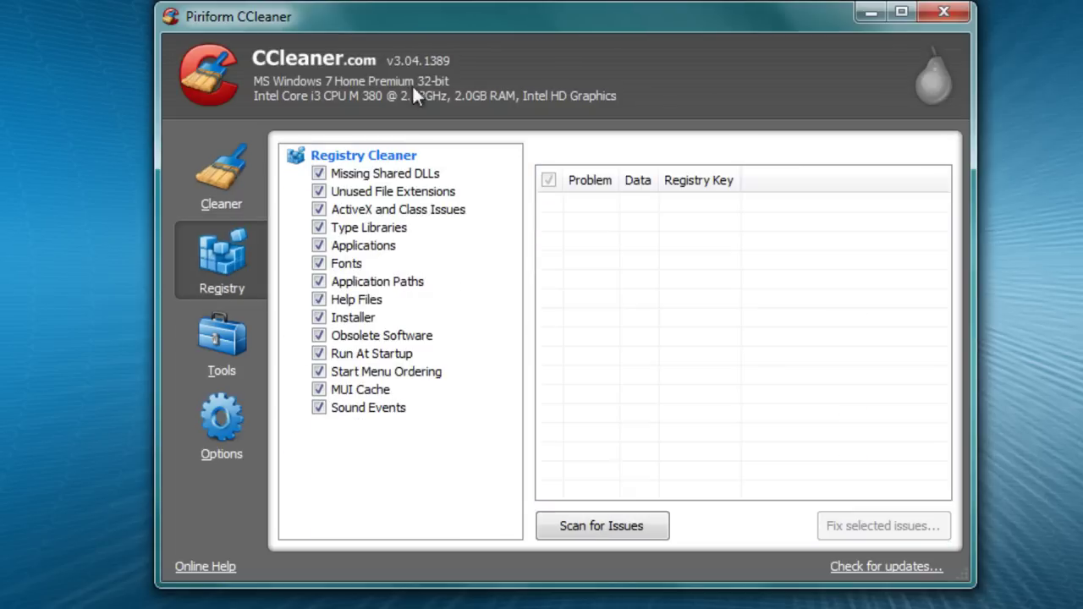
left_click(615, 527)
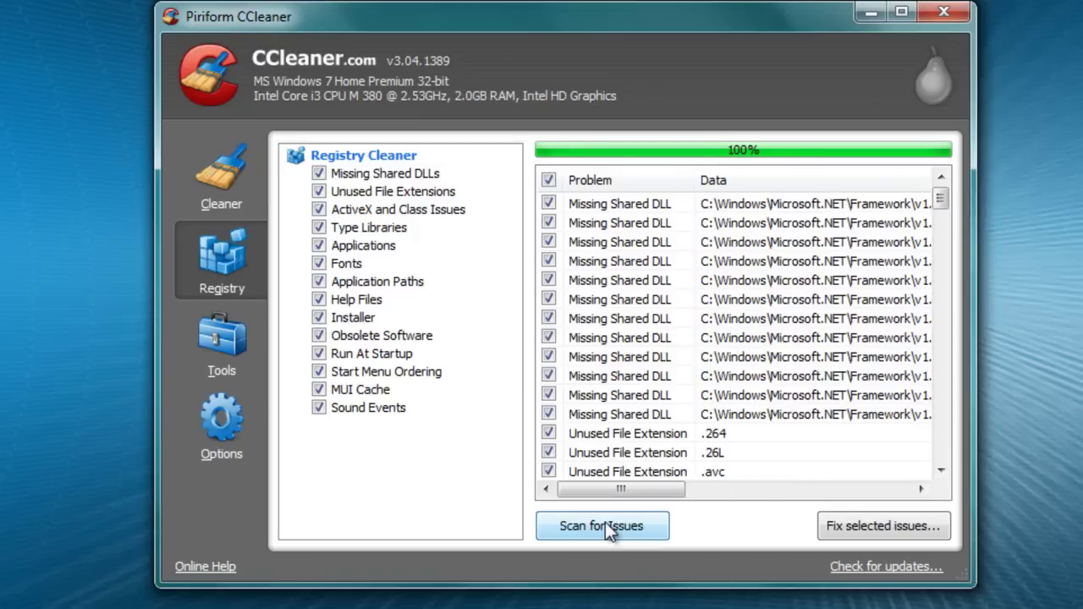
left_click(861, 524)
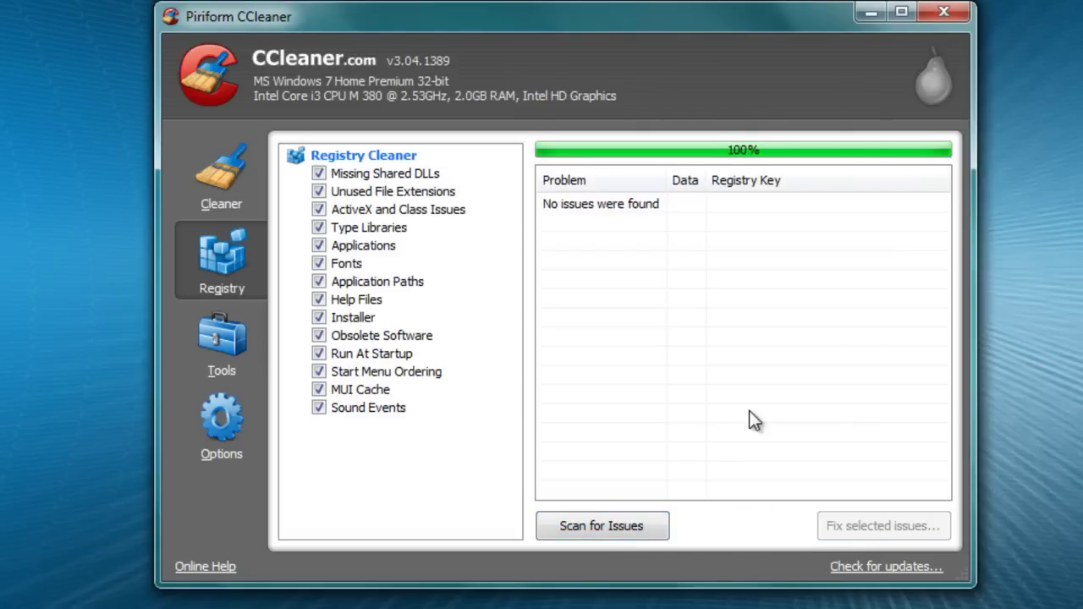
left_click(242, 347)
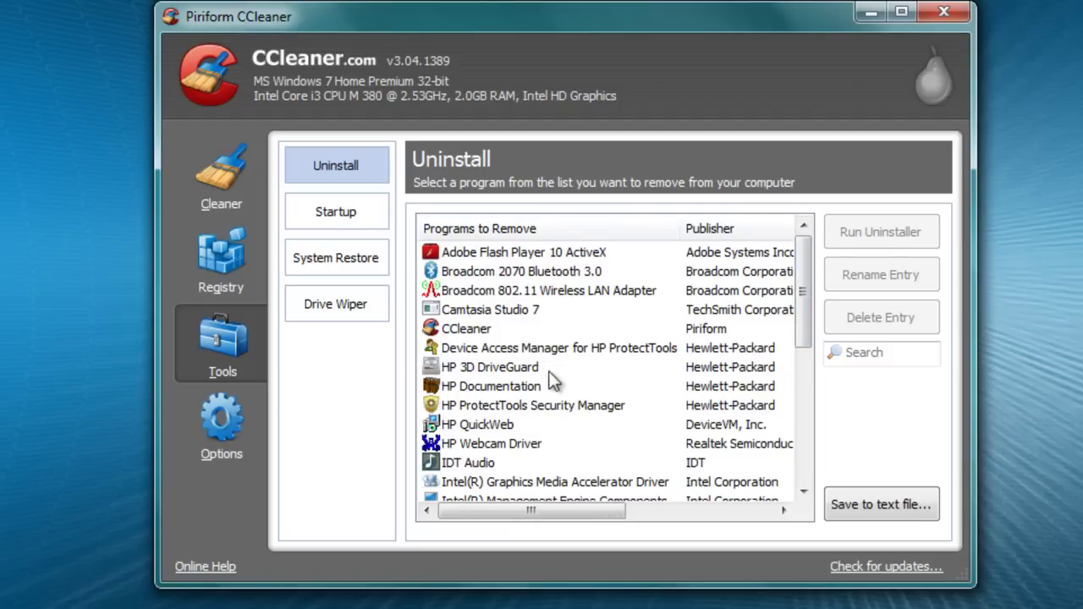
- Disable LightScribe Control Panel at startup, then review System Restore points and the Drive Wiper tool
scroll(555, 383, "down", 1)
scroll(554, 381, "down", 4)
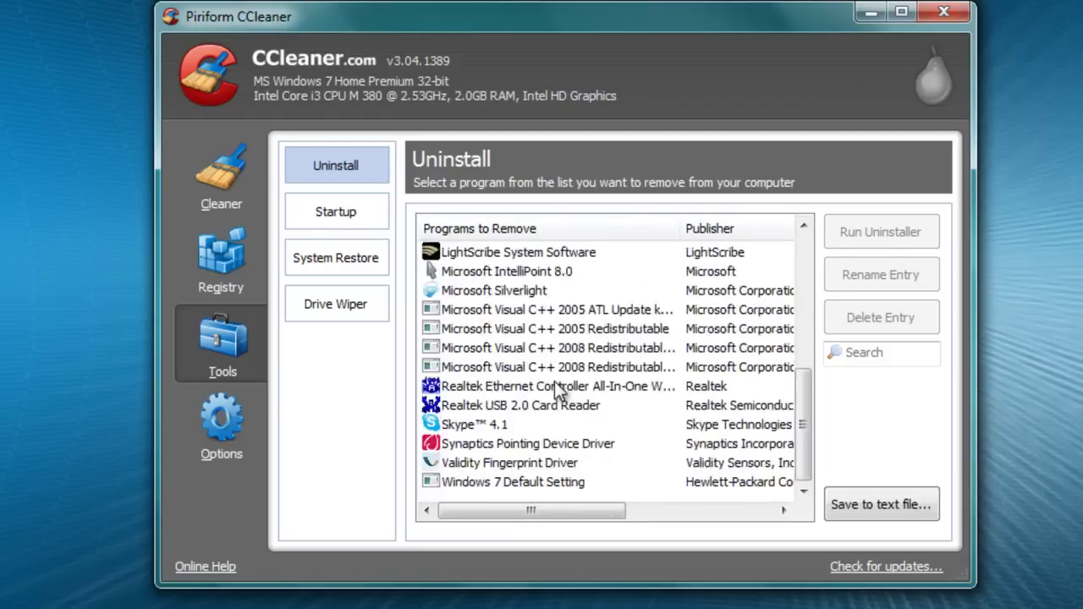
left_click(312, 217)
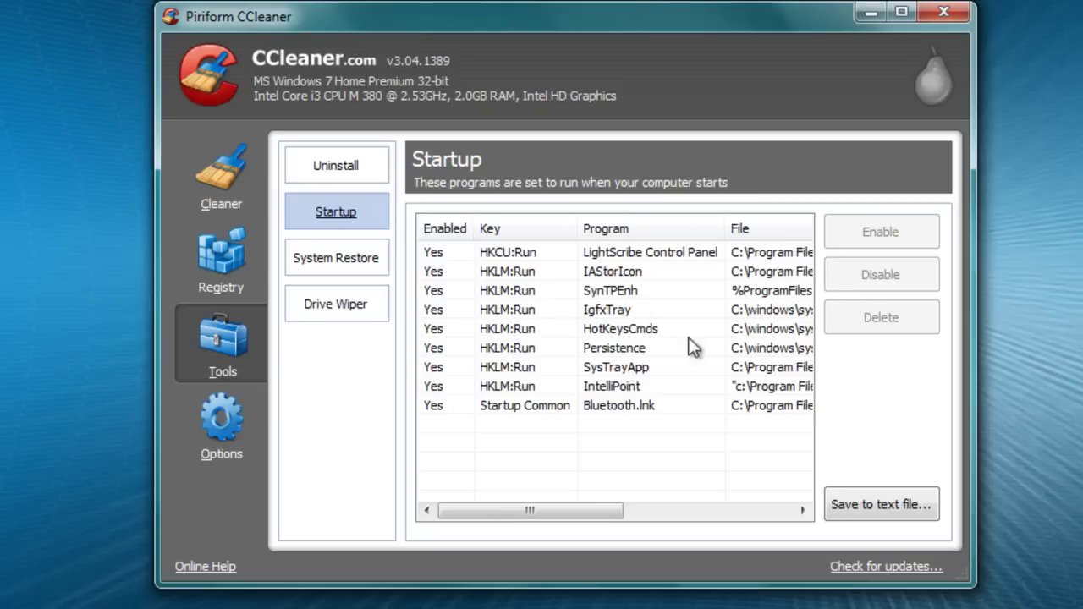
left_click(600, 248)
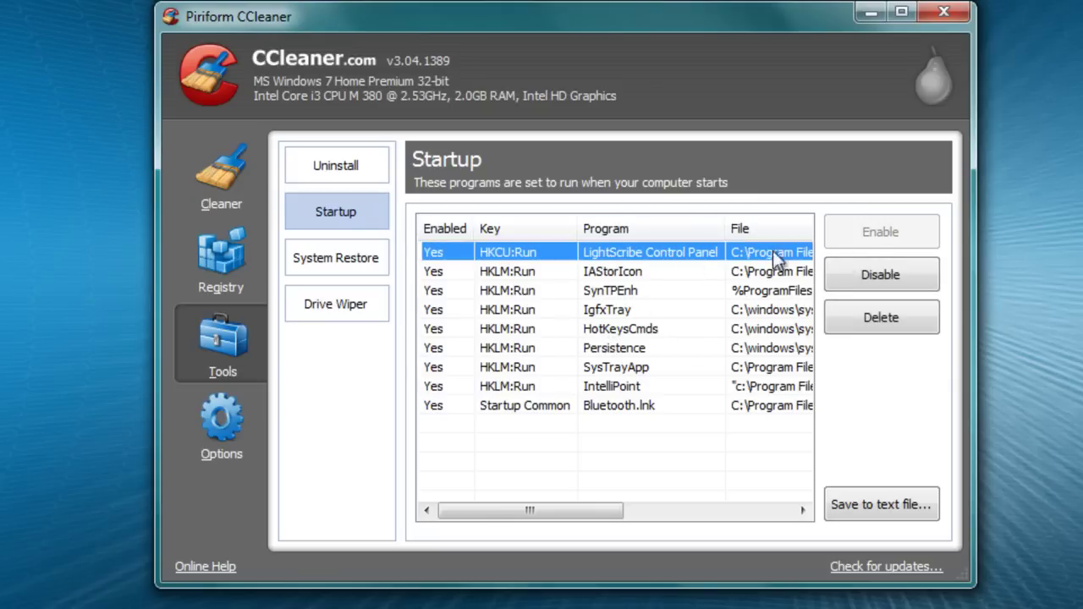
left_click(866, 279)
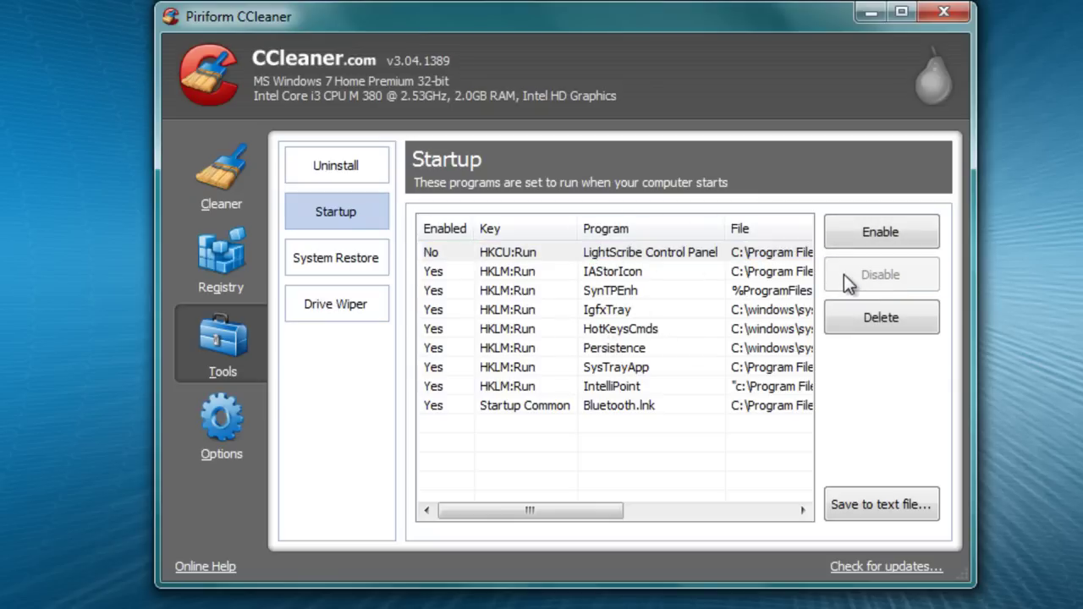
left_click(353, 267)
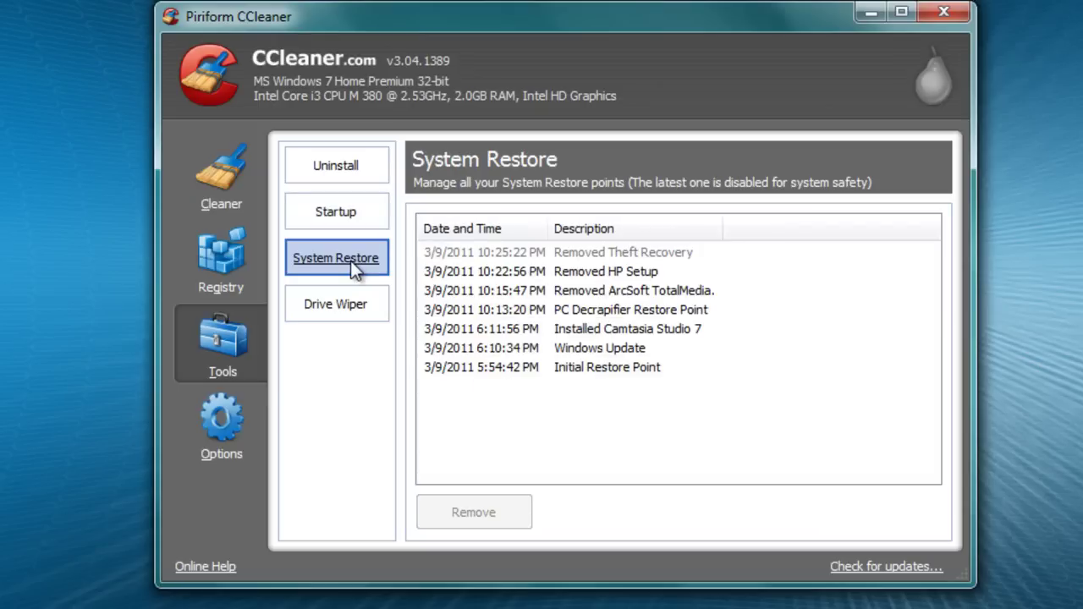
left_click(340, 304)
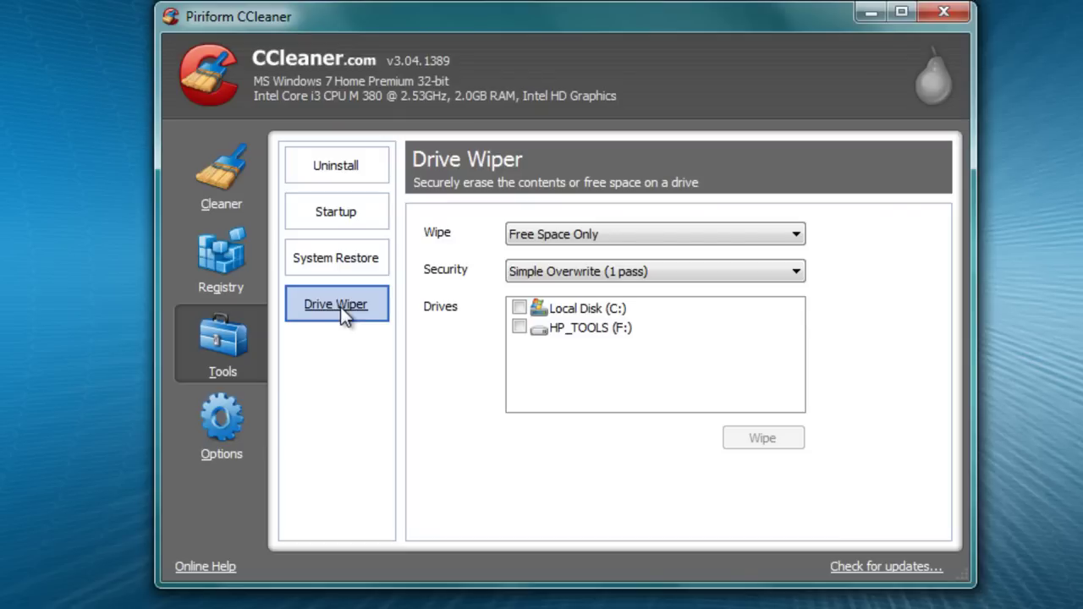
left_click(218, 427)
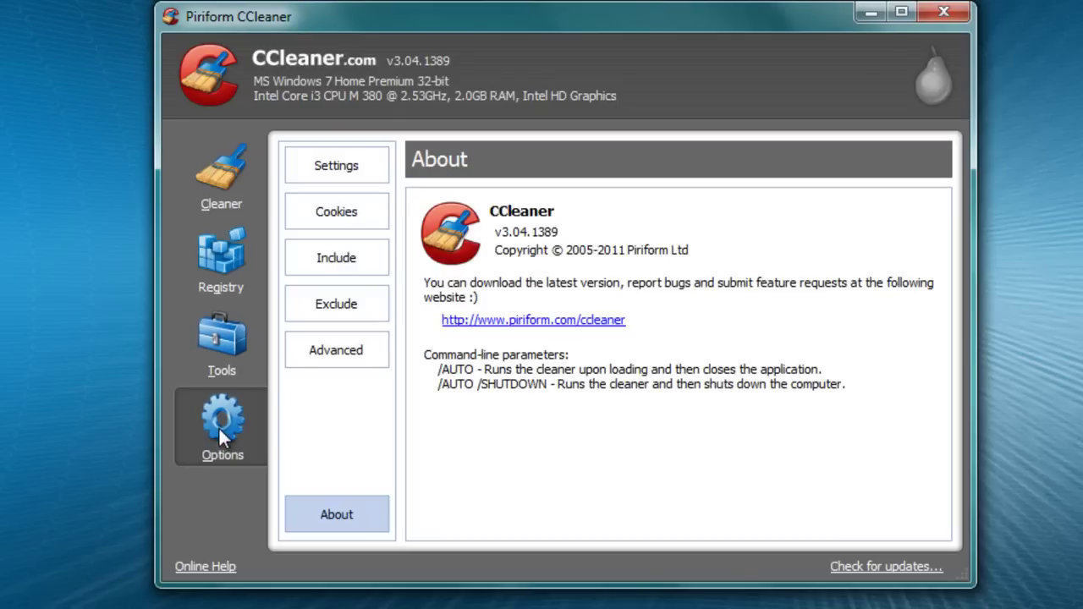